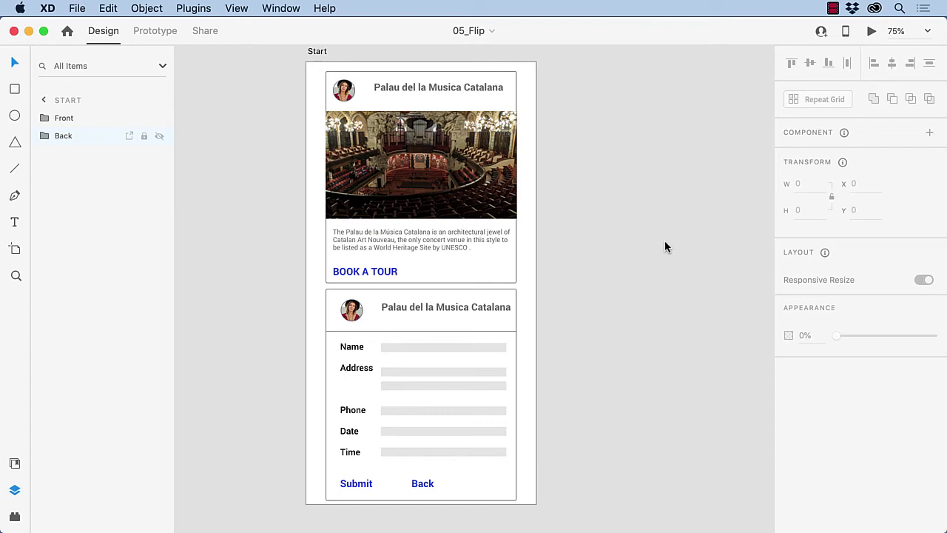
# Give the Back card a Y rotation of -180° and a Z depth of -1.
pyautogui.click(359, 155)
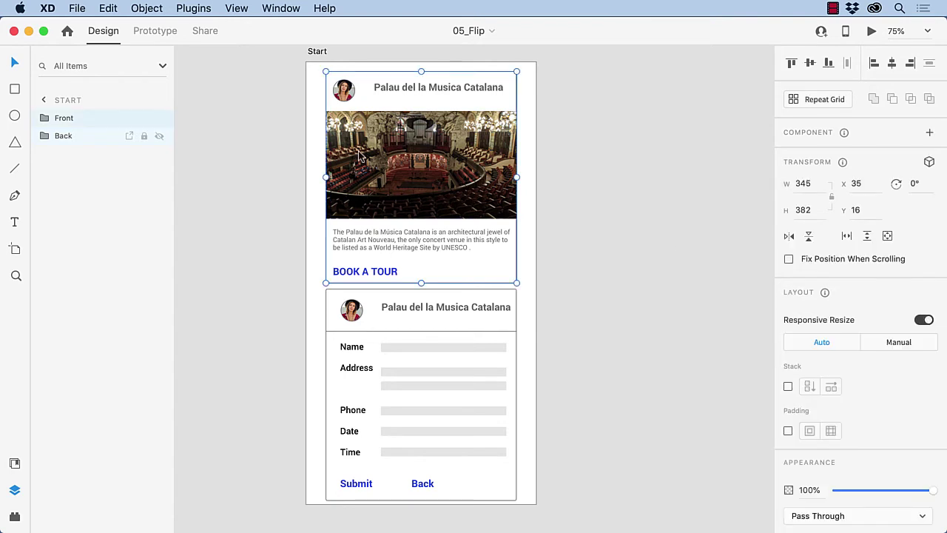
pyautogui.click(454, 386)
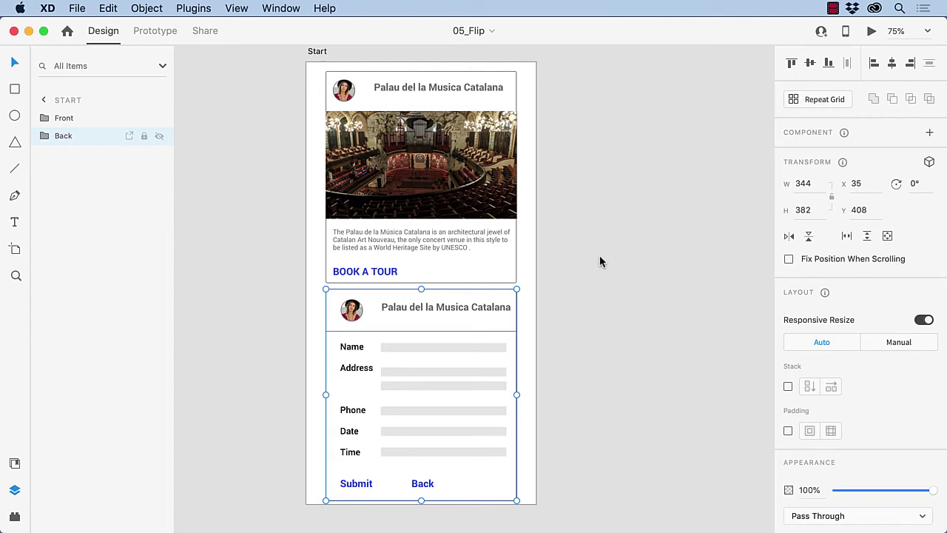
pyautogui.click(931, 164)
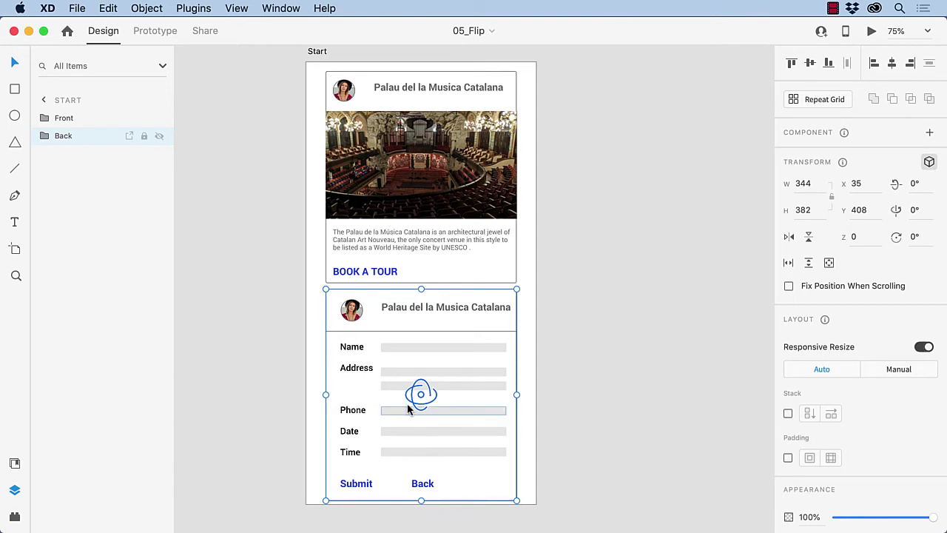
pyautogui.click(914, 211)
pyautogui.write('-180')
pyautogui.press('Return')
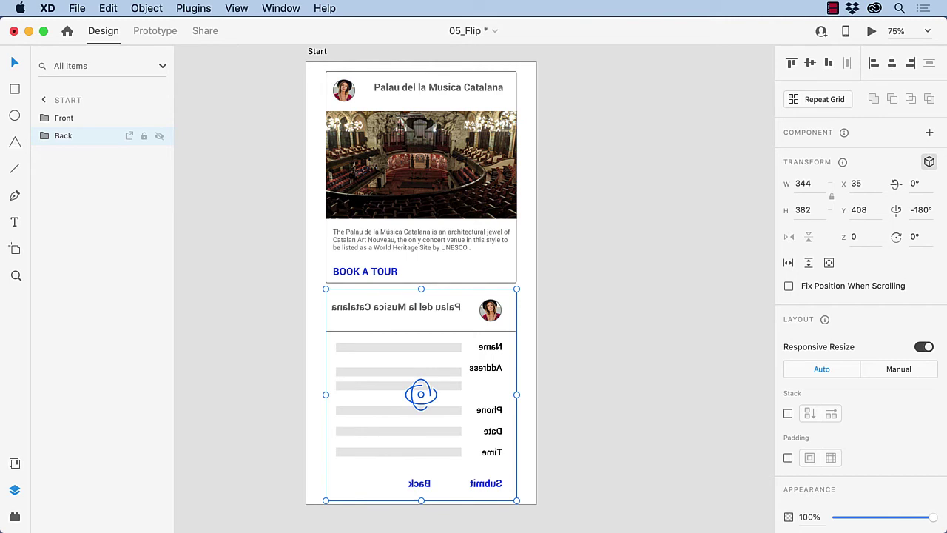
pyautogui.click(860, 237)
pyautogui.write('-1')
pyautogui.press('Return')
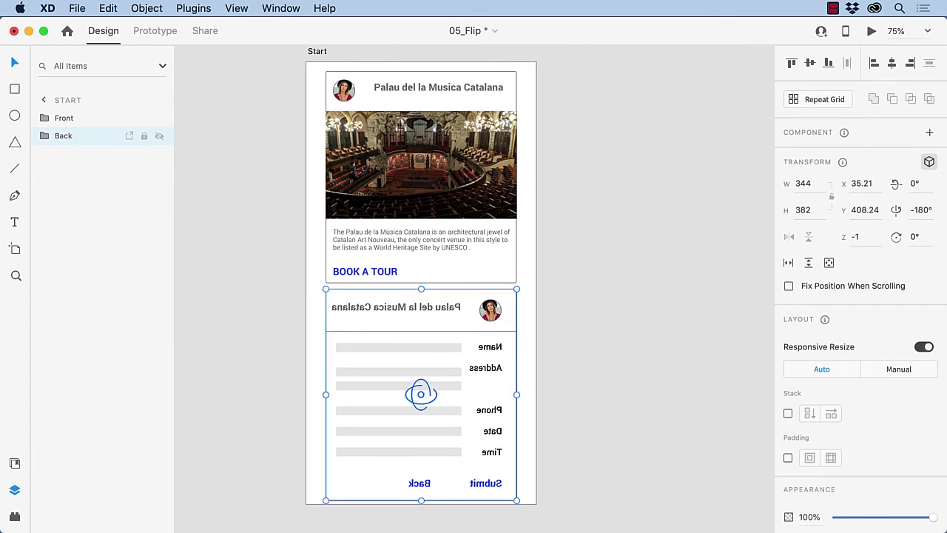
# Group the front and back cards and name the group 'Card'.
pyautogui.click(672, 237)
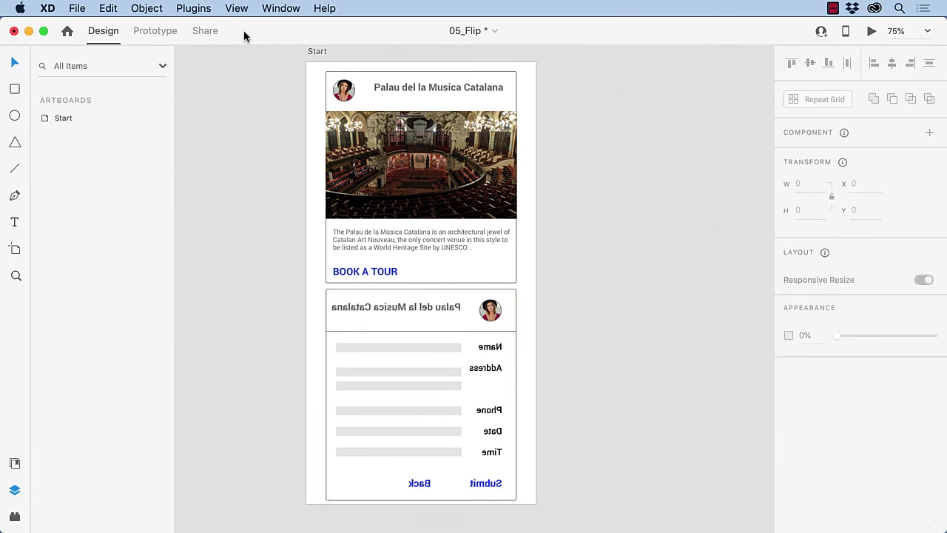
pyautogui.moveTo(316, 70); pyautogui.dragTo(570, 441)
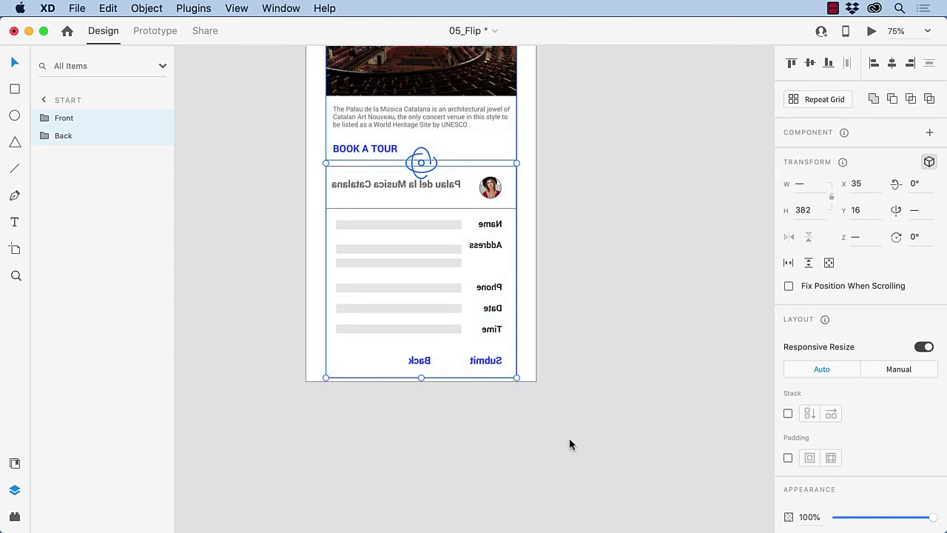
pyautogui.press('super+g')
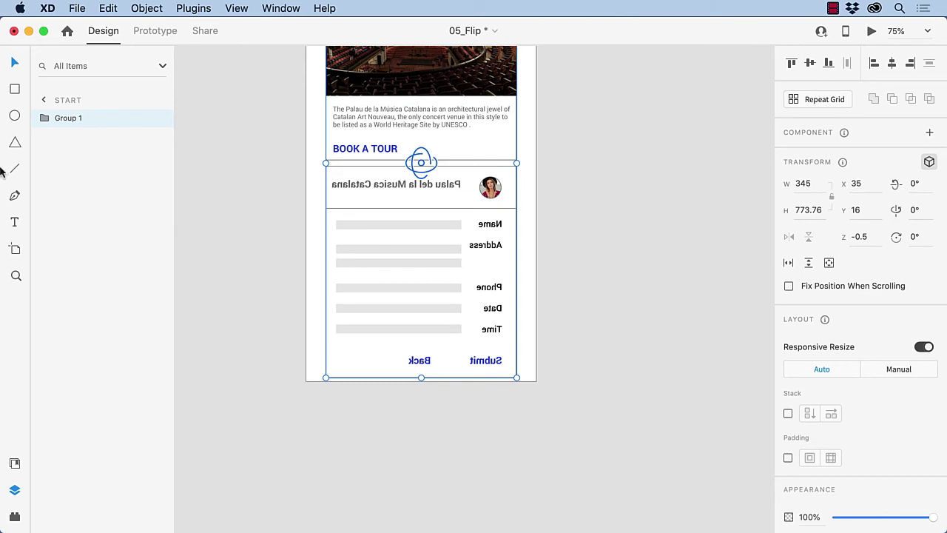
pyautogui.doubleClick(75, 118)
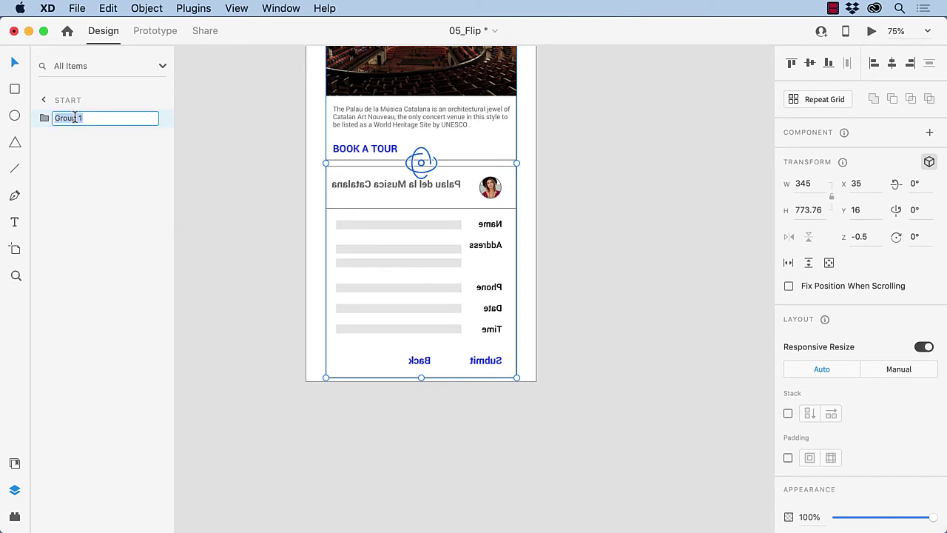
pyautogui.write('Card')
pyautogui.press('Return')
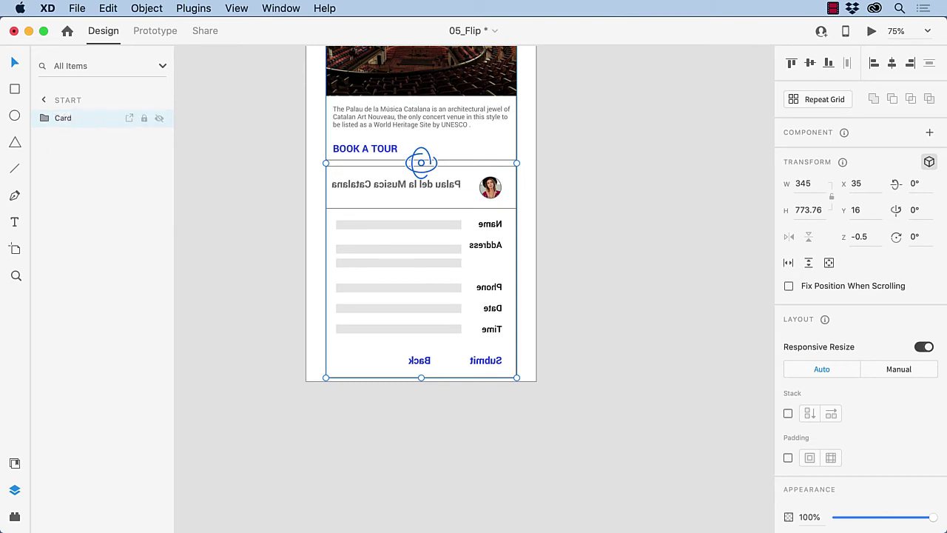
# Align the Front and Back layers to the middle so they stack on top of each other.
pyautogui.scroll(4, 234, 161)
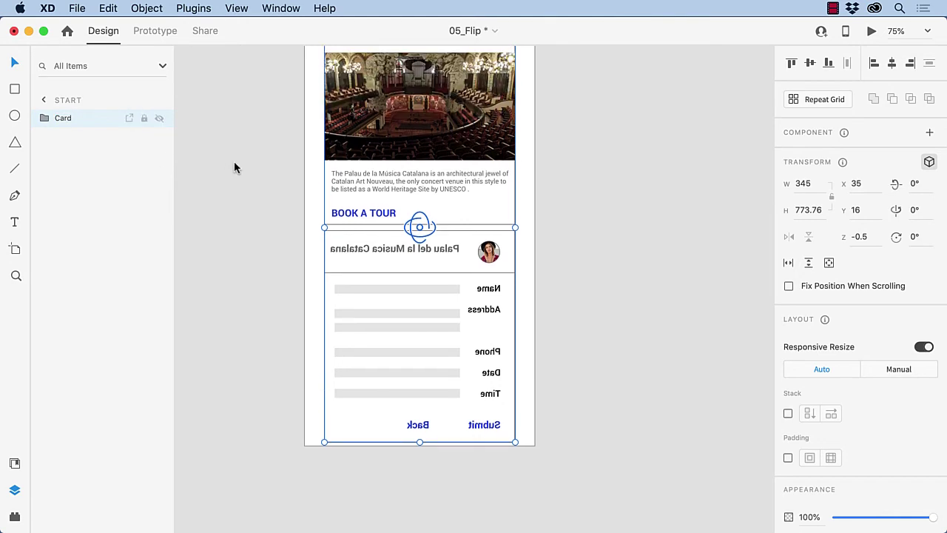
pyautogui.click(45, 120)
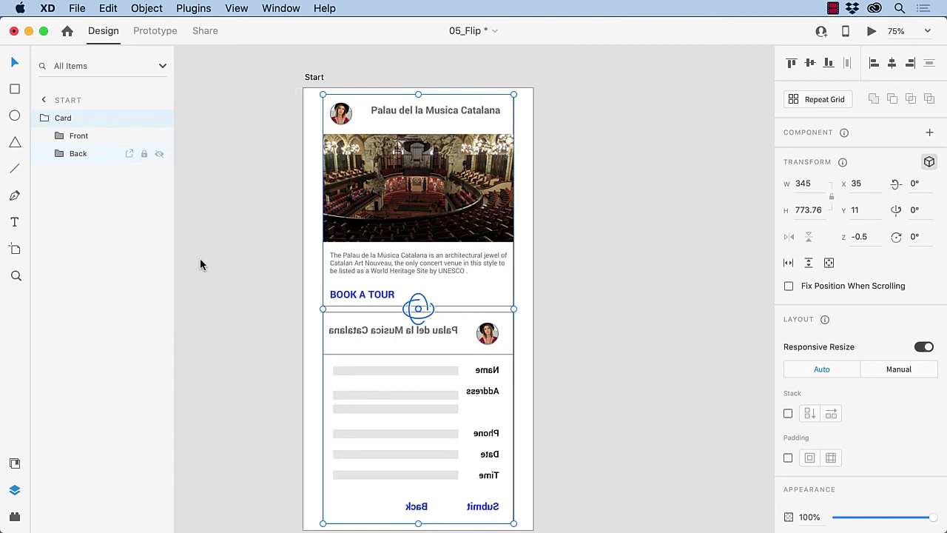
pyautogui.click(237, 274)
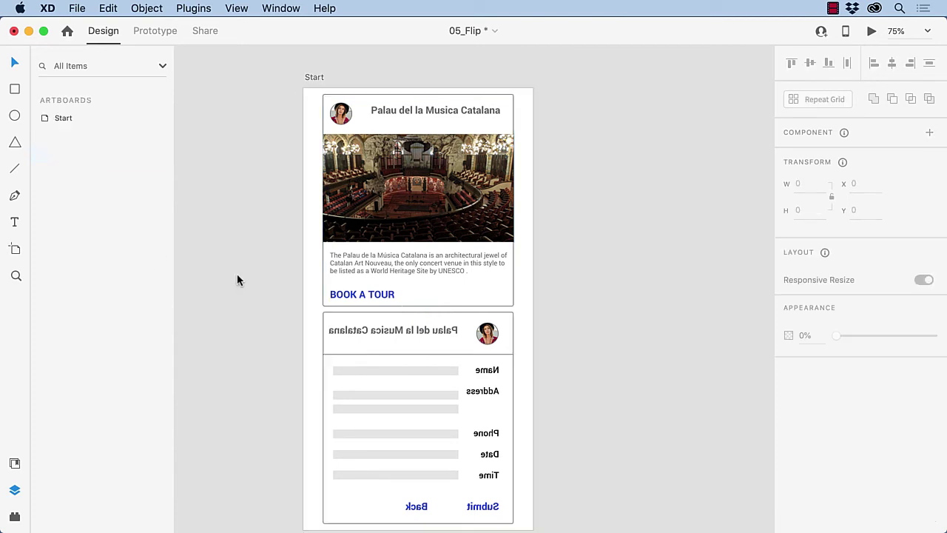
pyautogui.click(406, 237)
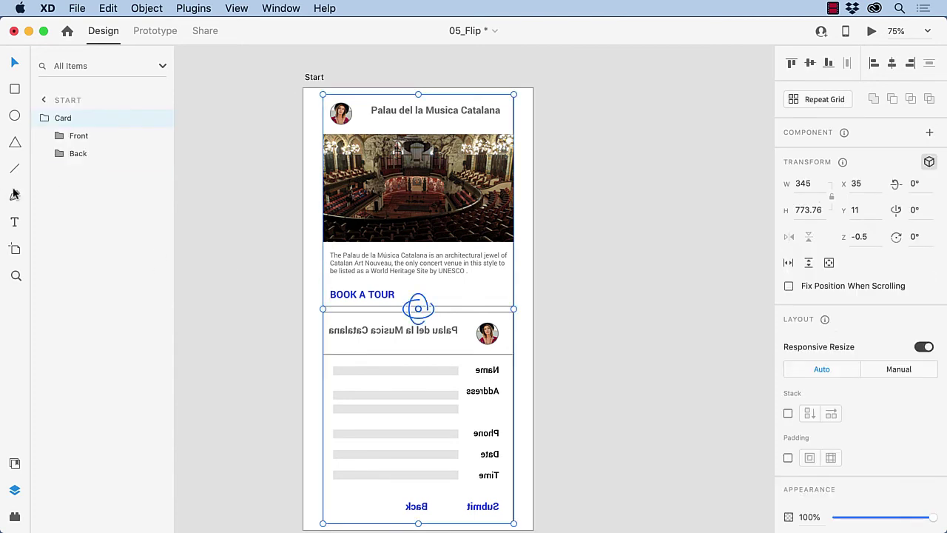
pyautogui.click(78, 136)
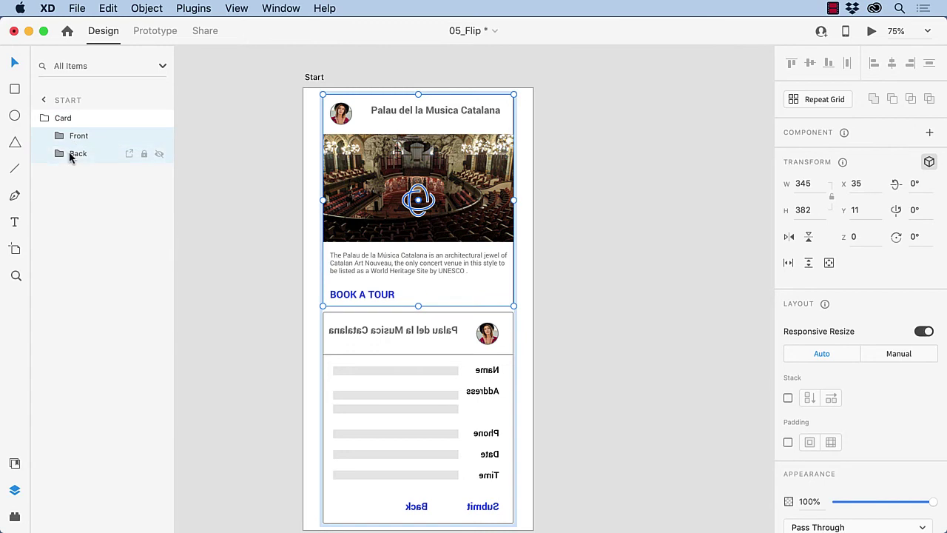
pyautogui.keyDown('shift'); pyautogui.click(72, 153); pyautogui.keyUp('shift')
pyautogui.click(811, 64)
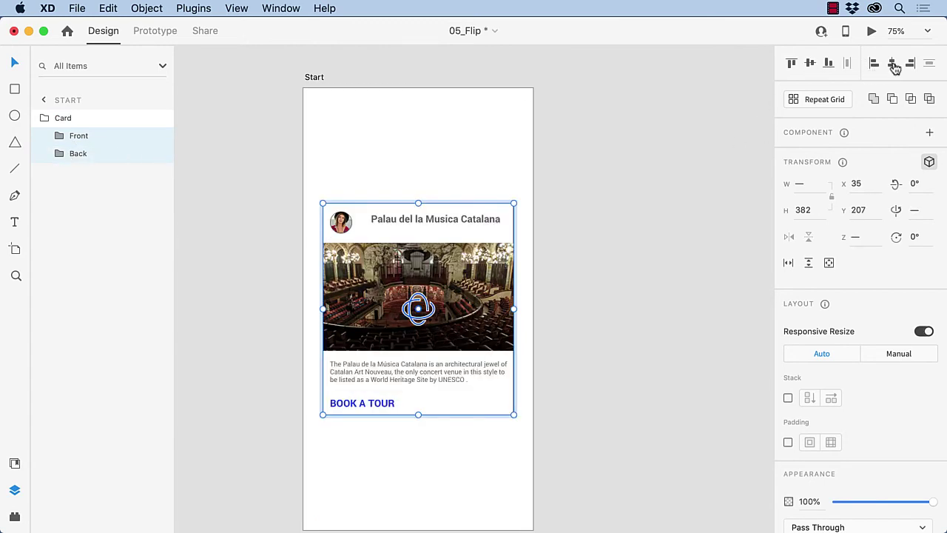
pyautogui.click(343, 129)
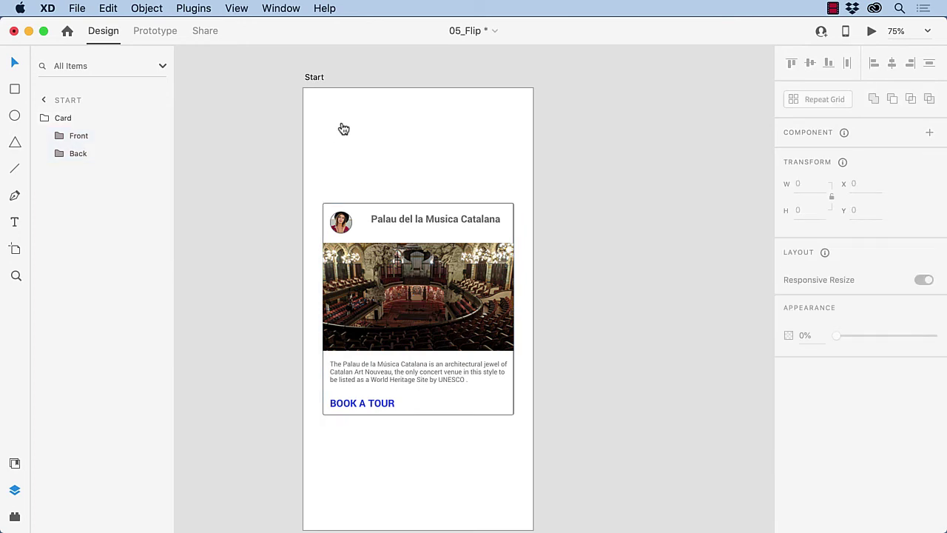
# Option-drag the Start artboard to the right and rename the copy 'End'.
pyautogui.click(315, 78)
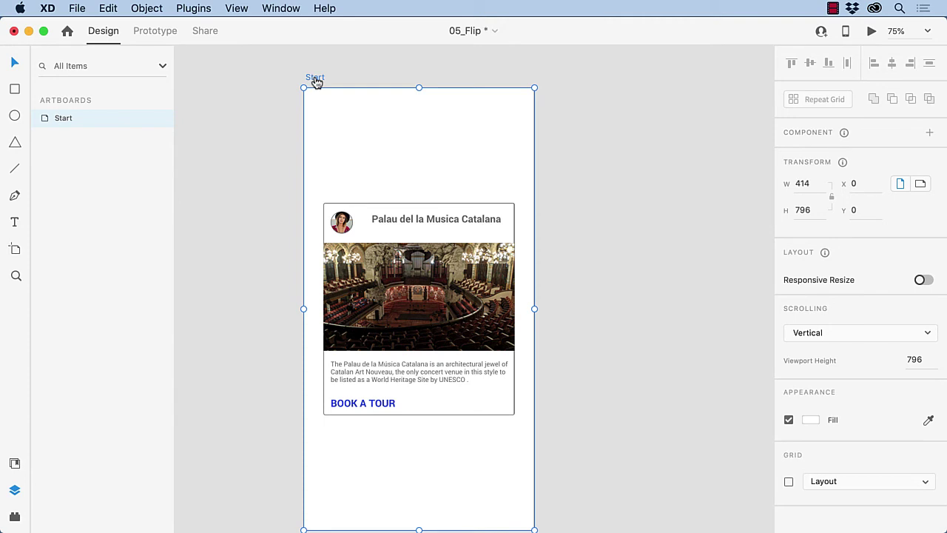
pyautogui.keyDown('alt'); pyautogui.moveTo(315, 82); pyautogui.dragTo(564, 79); pyautogui.keyUp('alt')
pyautogui.doubleClick(567, 77)
pyautogui.write('End')
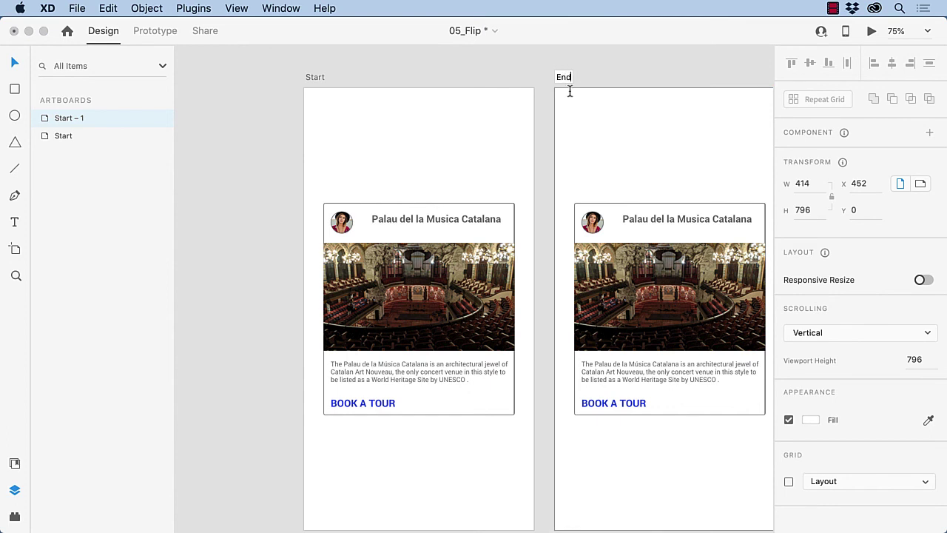
pyautogui.press('Return')
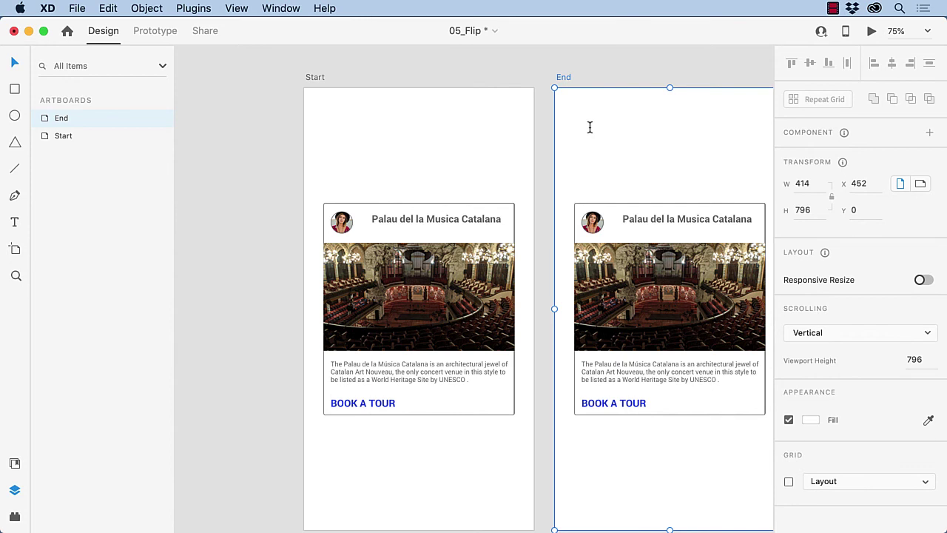
# Set the Y rotation of the End artboard's Card group to 180°.
pyautogui.click(681, 266)
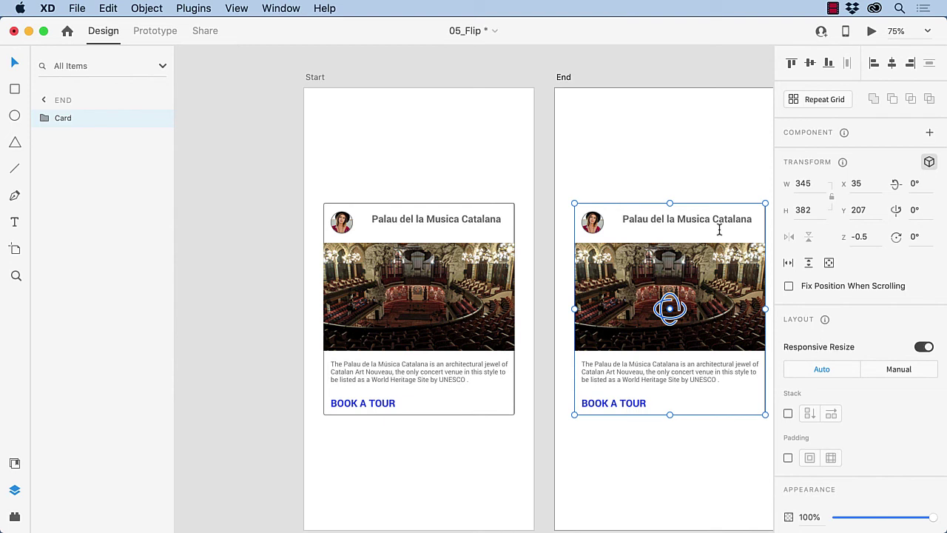
pyautogui.click(916, 210)
pyautogui.write('180')
pyautogui.press('Return')
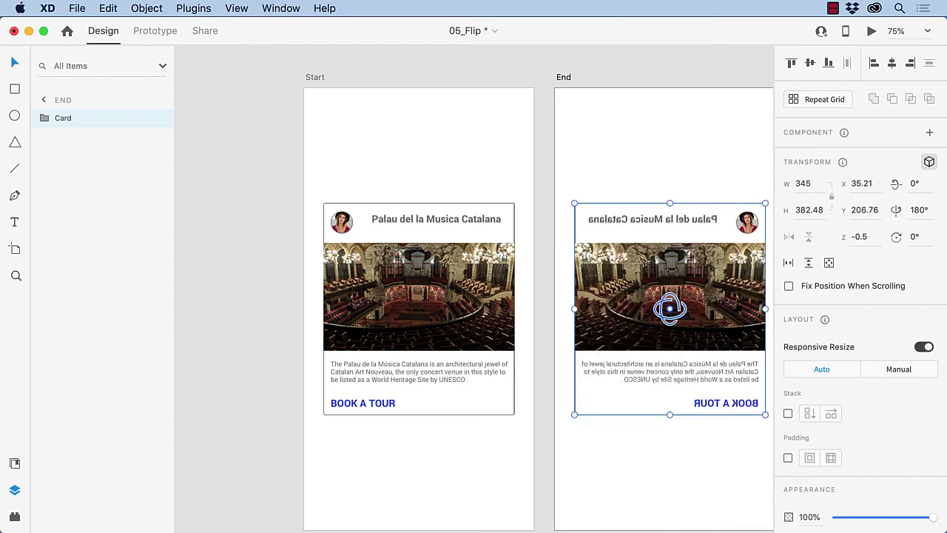
# Set the Z depth of the End card's Front layer to -1.
pyautogui.click(42, 119)
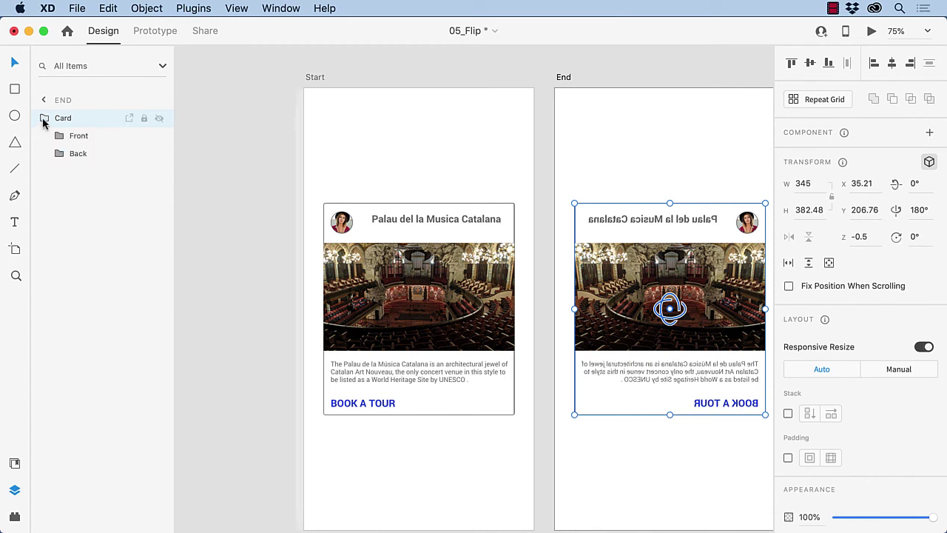
pyautogui.click(77, 138)
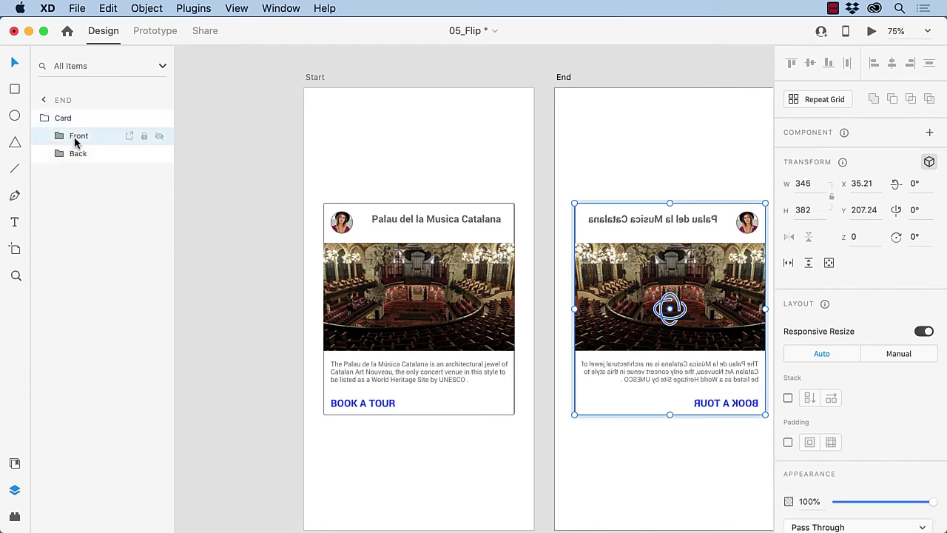
pyautogui.click(858, 237)
pyautogui.write('-1')
pyautogui.press('Return')
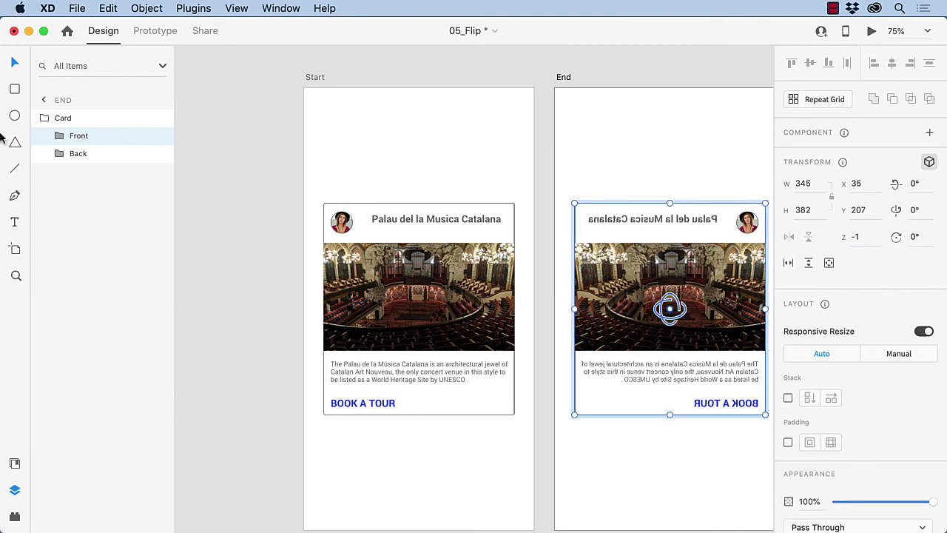
# Set the Z depth of the End card's Back layer to 0 so the booking form faces forward.
pyautogui.click(78, 153)
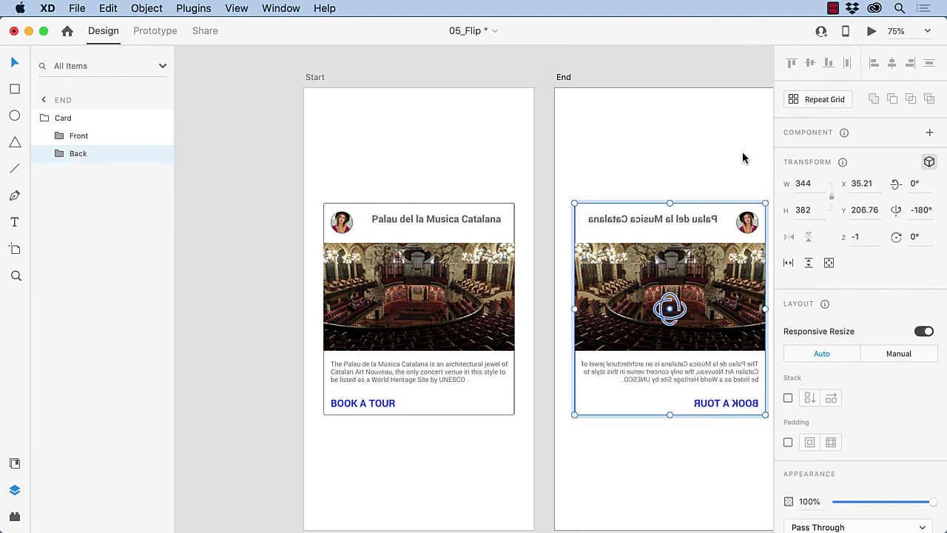
pyautogui.click(858, 236)
pyautogui.write('0')
pyautogui.press('Return')
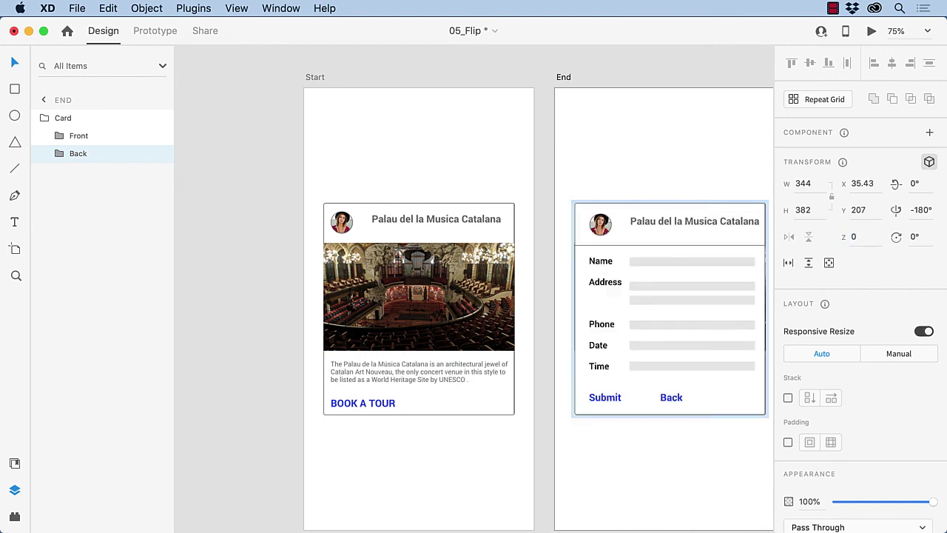
pyautogui.click(677, 143)
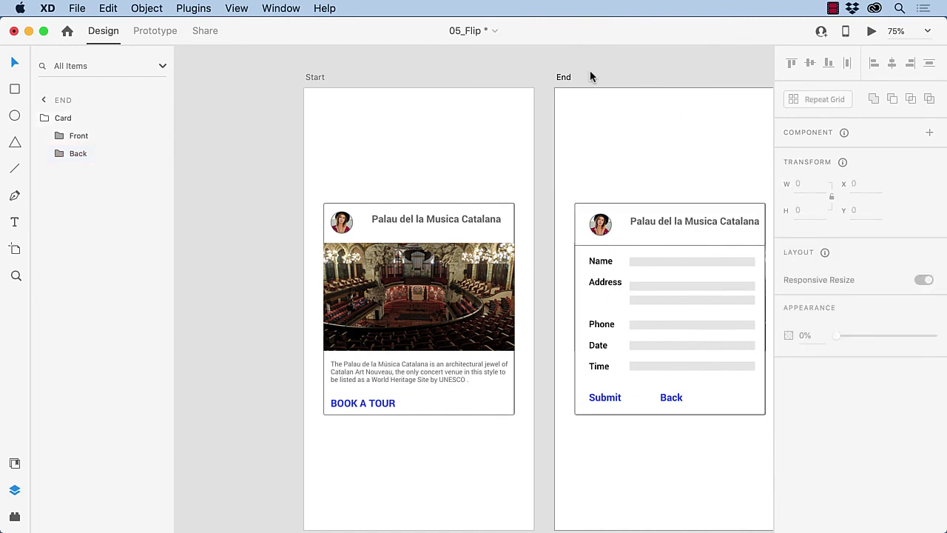
pyautogui.hscroll(3, 585, 66)
pyautogui.scroll(-1, 584, 66)
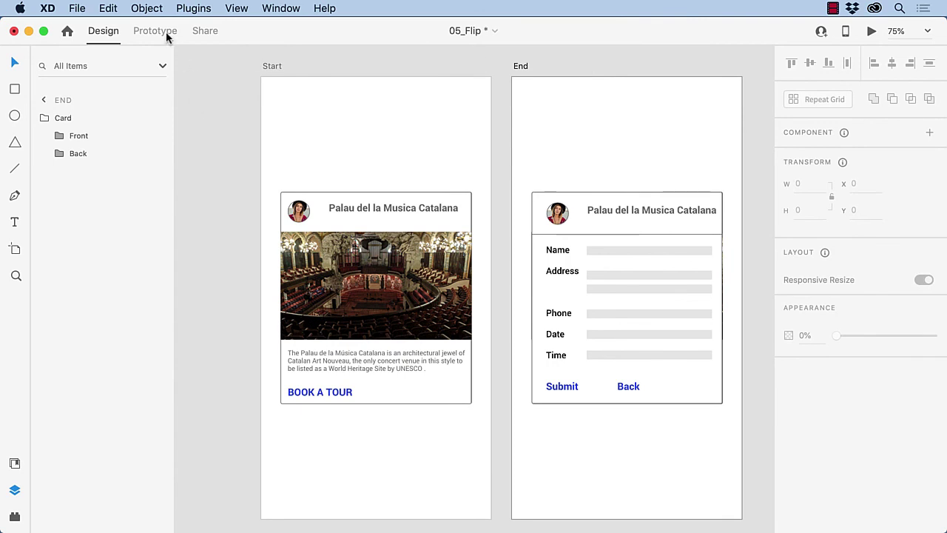
# Wire BOOK A TOUR to the End artboard with a Tap Auto-Animate transition, Snap, 0.7 s.
pyautogui.click(167, 36)
pyautogui.click(342, 121)
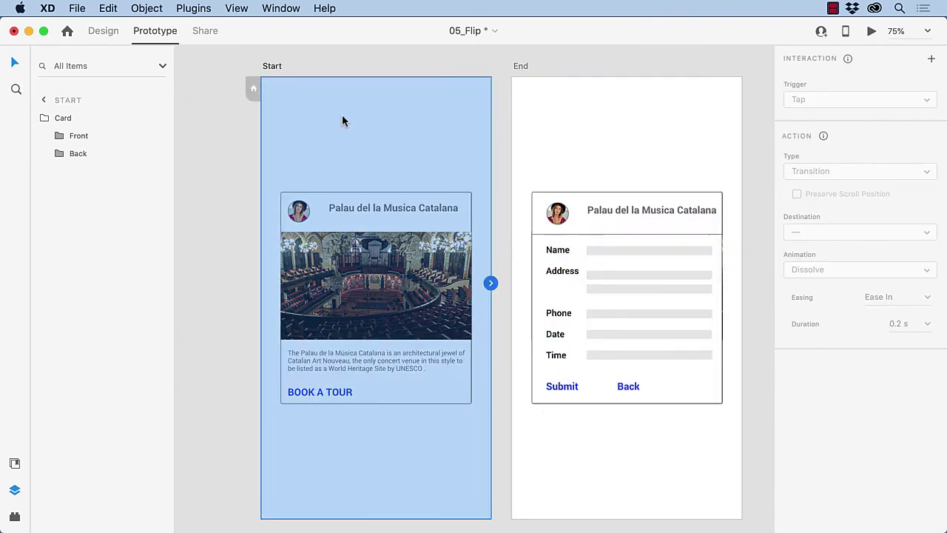
pyautogui.doubleClick(339, 396)
pyautogui.doubleClick(340, 396)
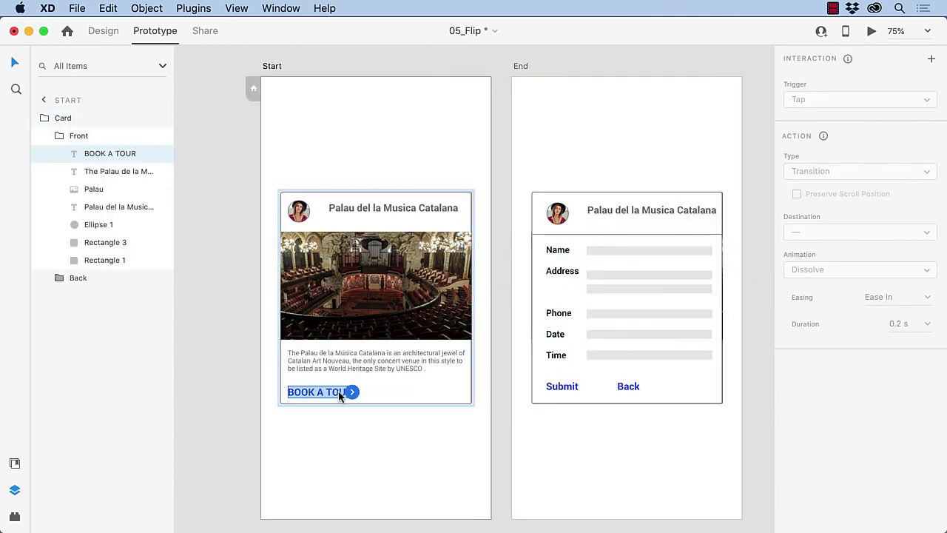
pyautogui.moveTo(352, 392); pyautogui.dragTo(553, 328)
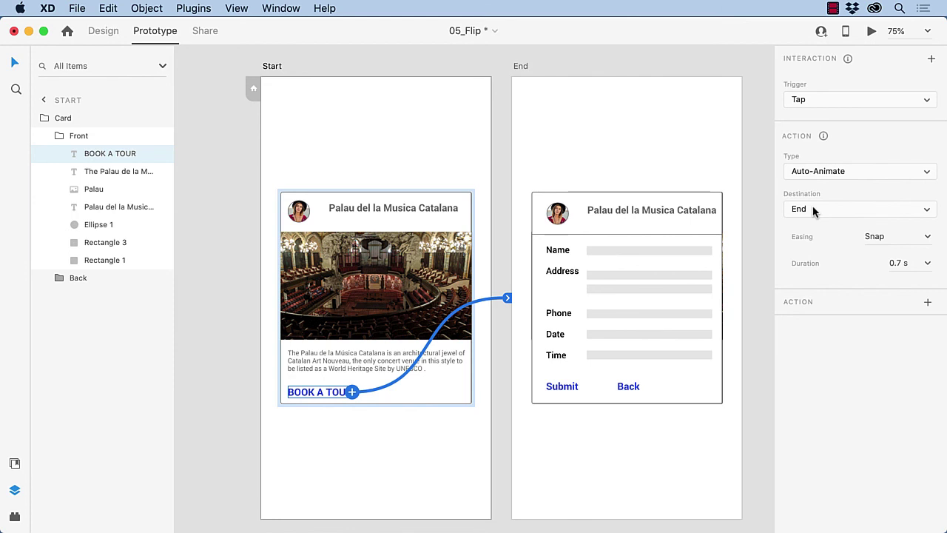
# Wire the Back text on End to the Start artboard with Tap Auto-Animate, Snap, 0.7 s.
pyautogui.doubleClick(634, 385)
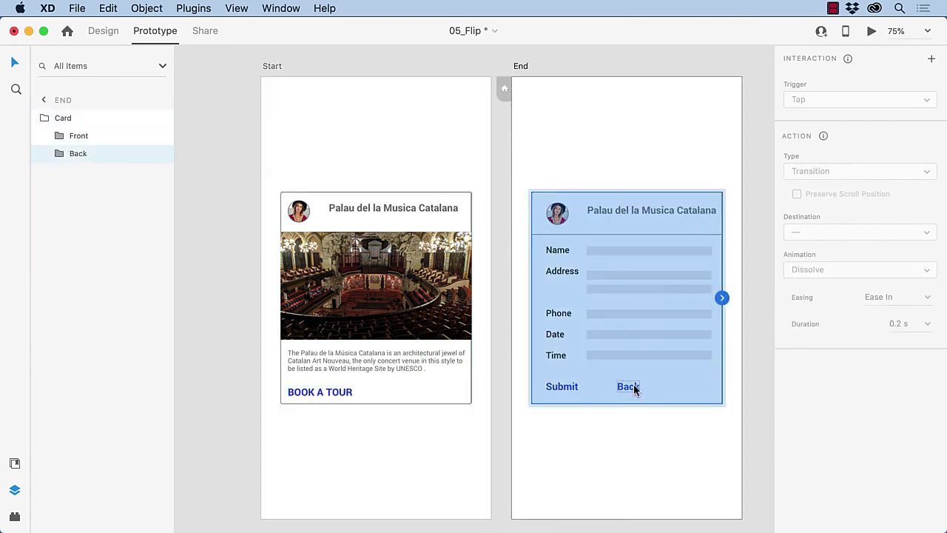
pyautogui.doubleClick(633, 384)
pyautogui.moveTo(638, 386); pyautogui.dragTo(416, 298)
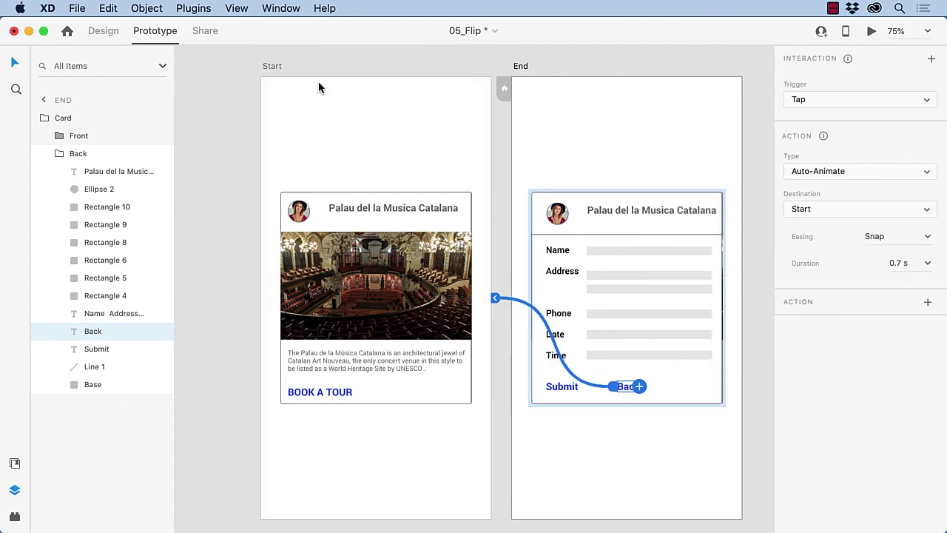
pyautogui.click(268, 66)
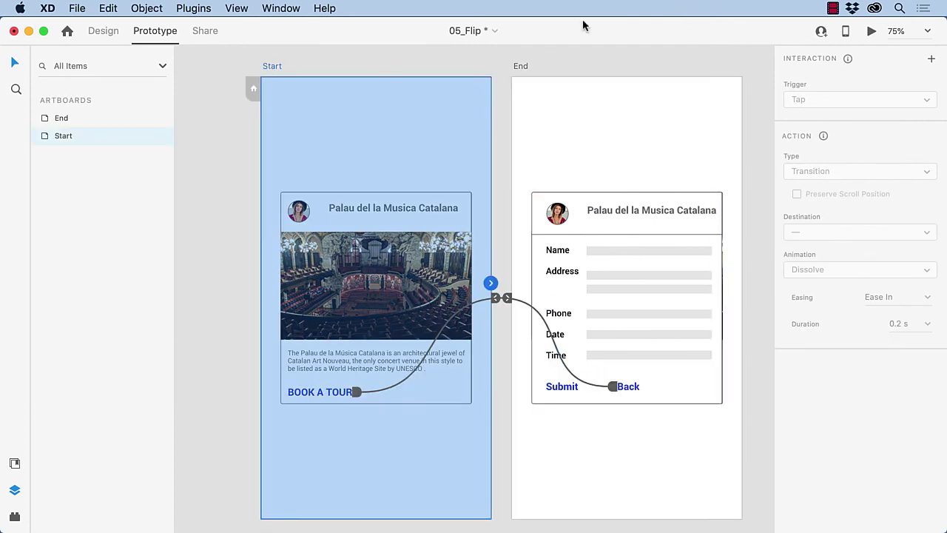
pyautogui.click(429, 61)
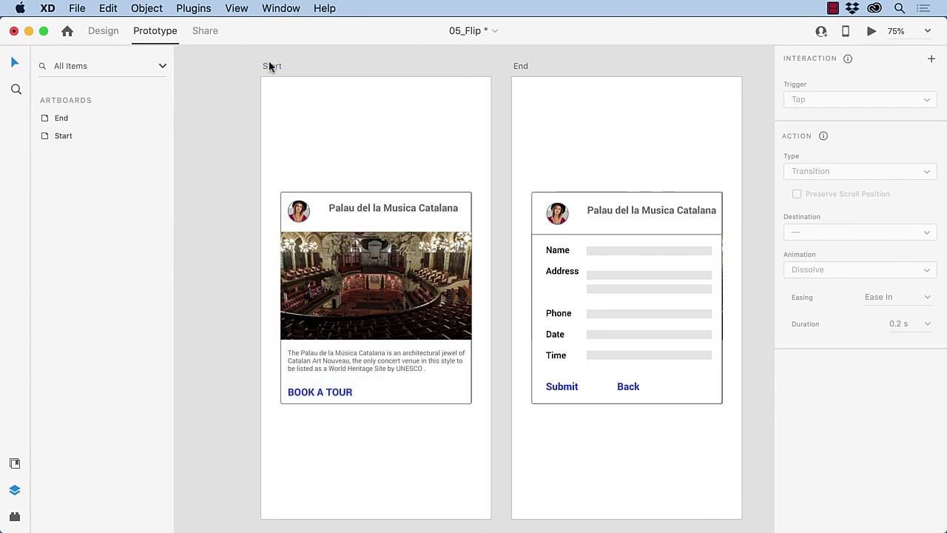
pyautogui.click(267, 66)
# Play the Desktop Preview and tap BOOK A TOUR and Back twice each to watch the card flip.
pyautogui.click(873, 32)
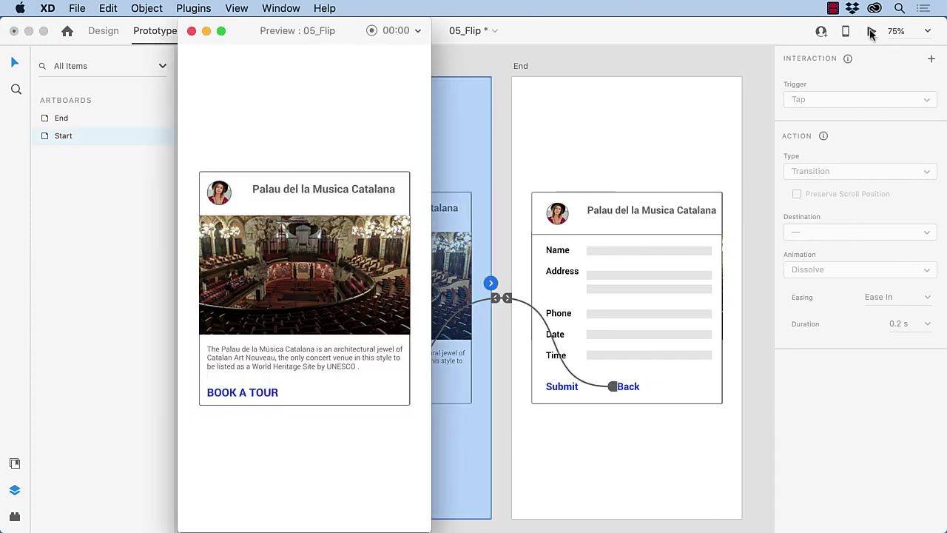
pyautogui.click(267, 394)
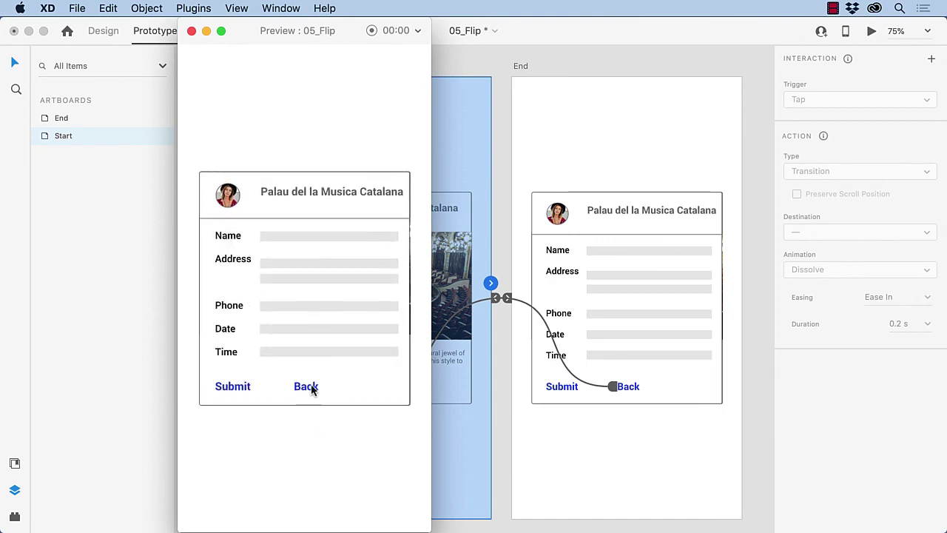
pyautogui.click(311, 386)
pyautogui.click(272, 395)
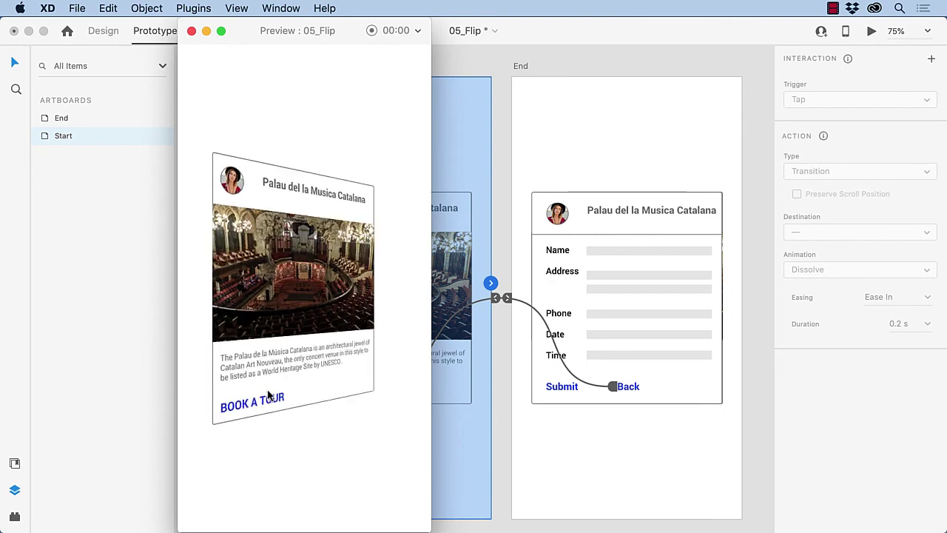
pyautogui.click(308, 388)
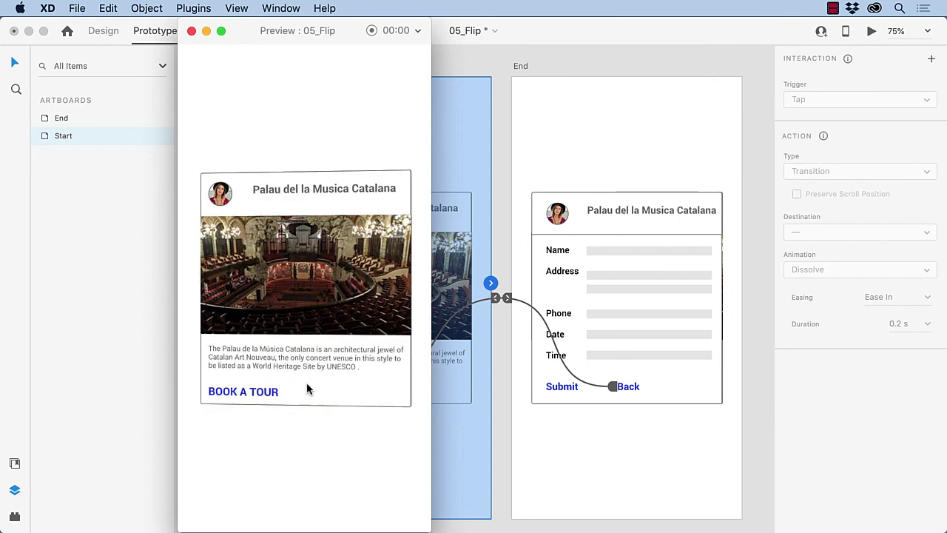
pyautogui.moveTo(338, 26); pyautogui.dragTo(178, 24)
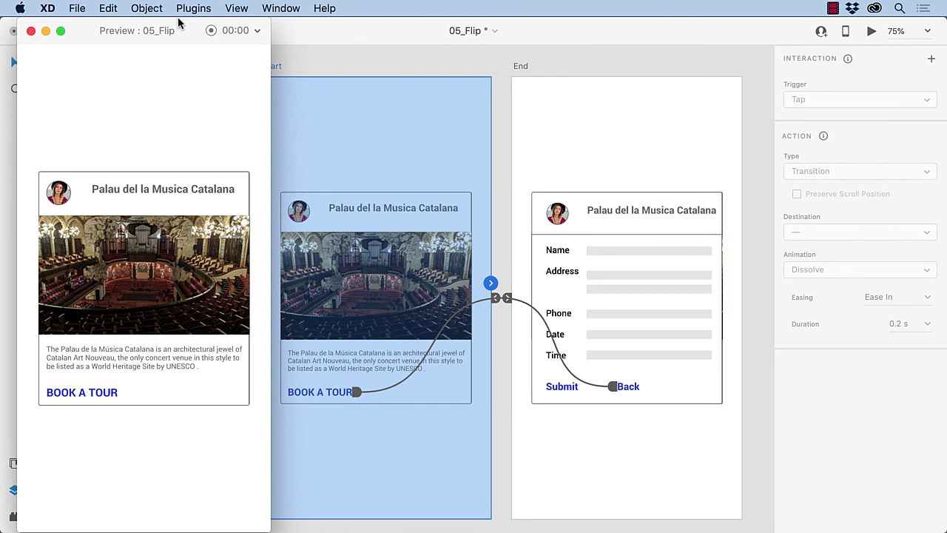